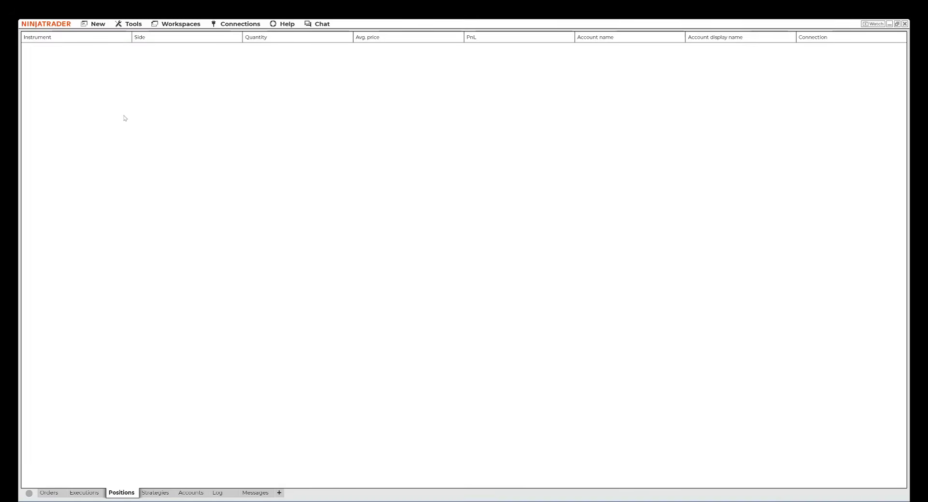
Import the CrossTrade_AddOn_v1.11.2 NinjaScript add-on from the Downloads folder.
left_click(132, 26)
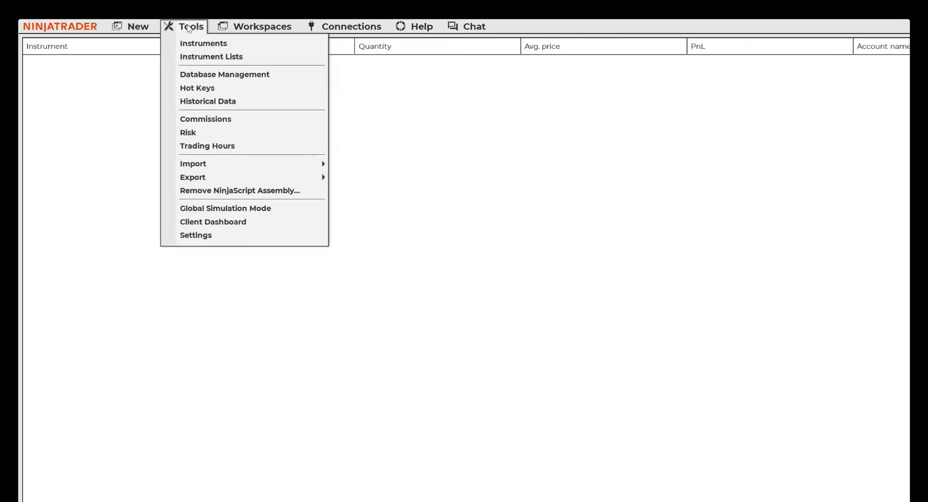
mouse_move(231, 164)
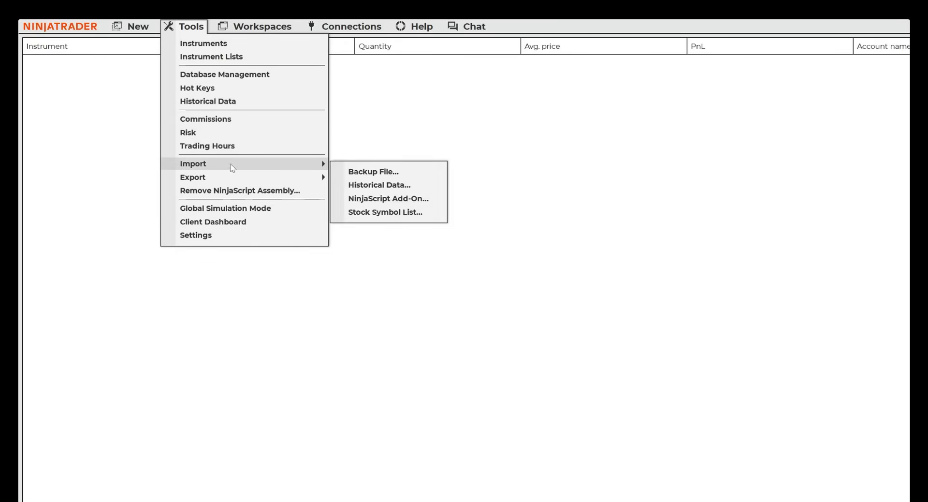
left_click(387, 198)
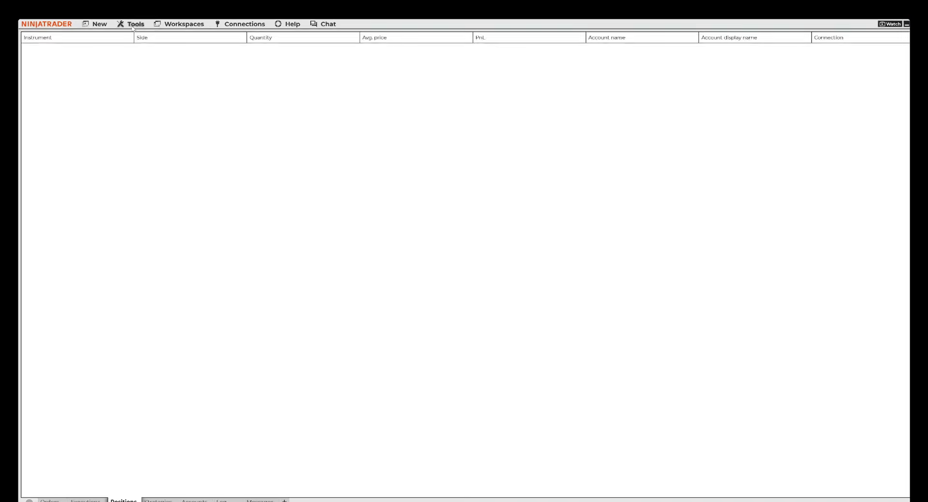
Turn on AT Interface in the Automated trading interface settings and apply it.
left_click(133, 24)
left_click(147, 170)
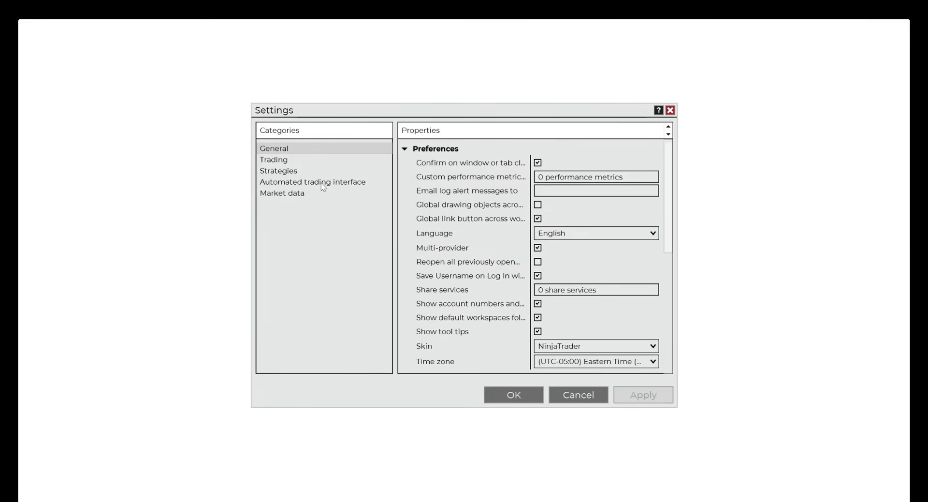
left_click(323, 183)
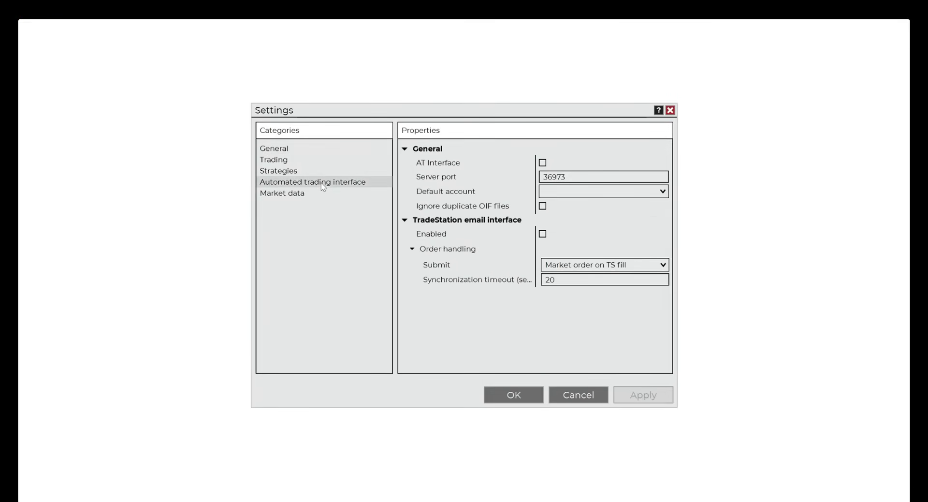
left_click(543, 163)
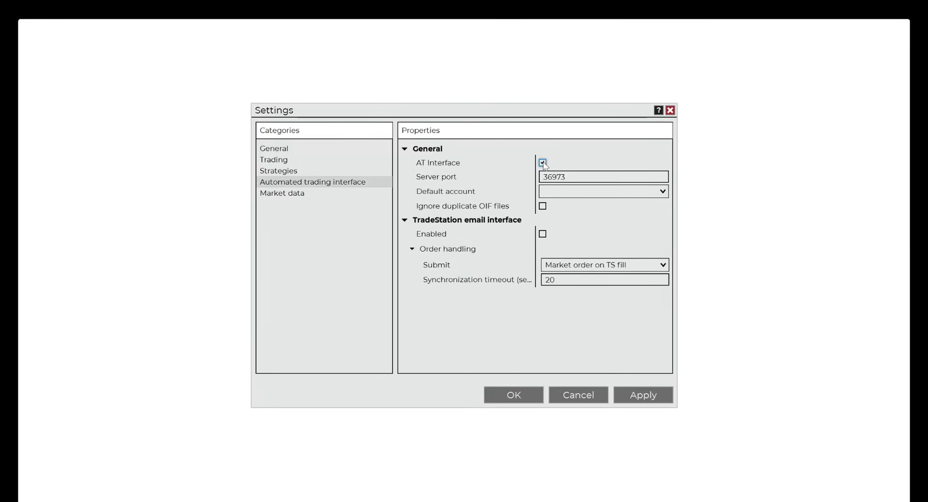
left_click(634, 397)
left_click(549, 280)
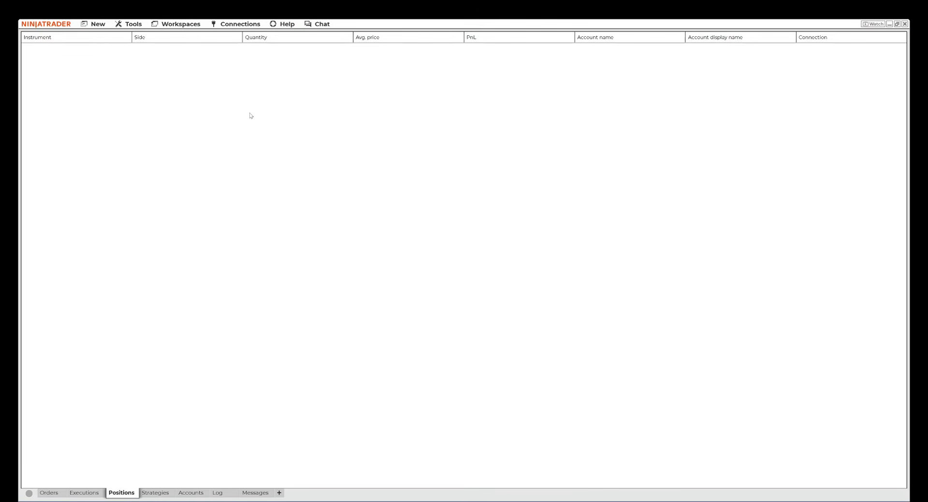
Check the data connections, then open the CrossTrade add-on window from the New menu.
left_click(233, 26)
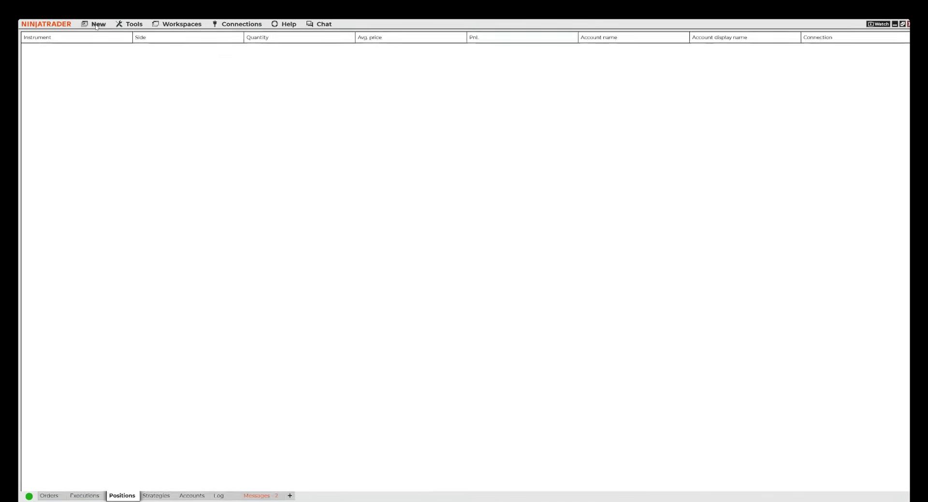
left_click(98, 24)
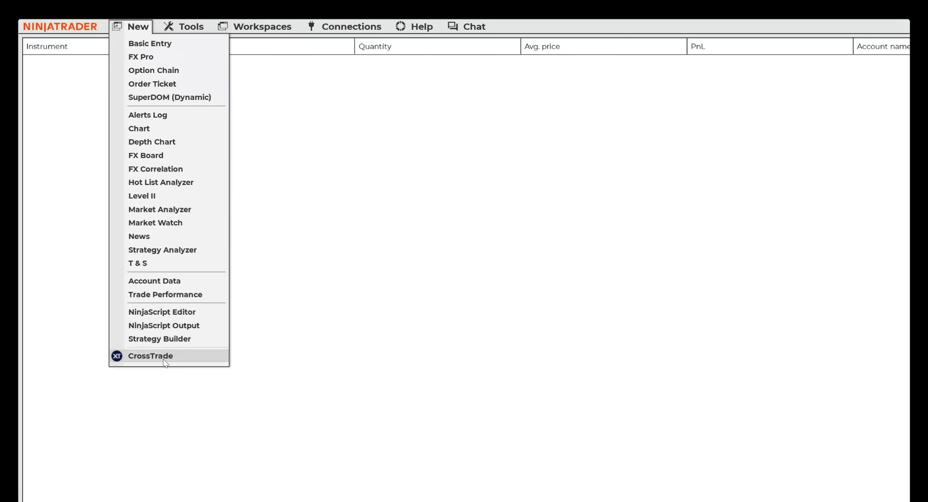
left_click(164, 358)
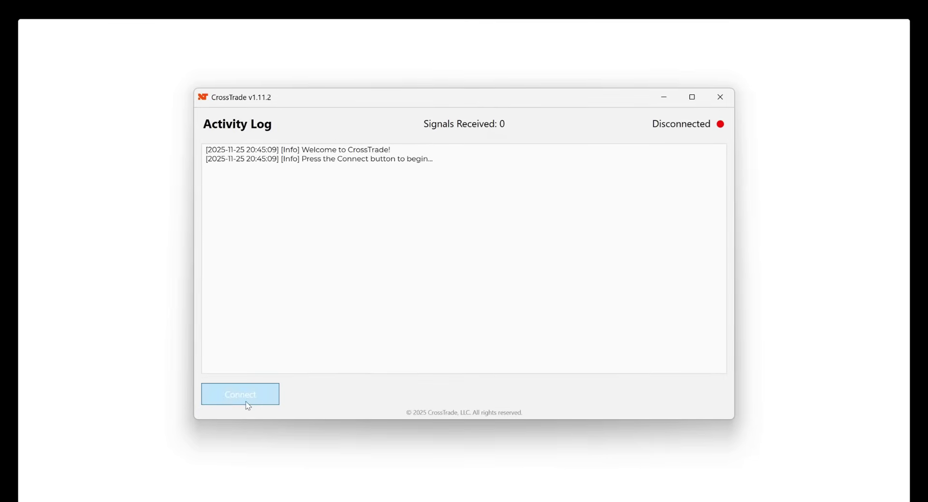
Log in to CrossTrade with Remember Me and Auto-Connect CrossTrade enabled.
left_click(245, 401)
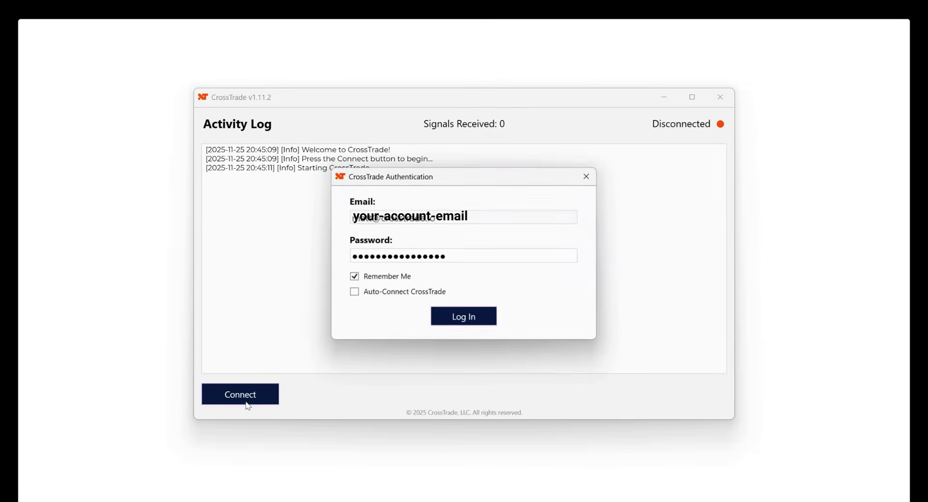
left_click(355, 277)
left_click(355, 276)
left_click(355, 291)
left_click(463, 316)
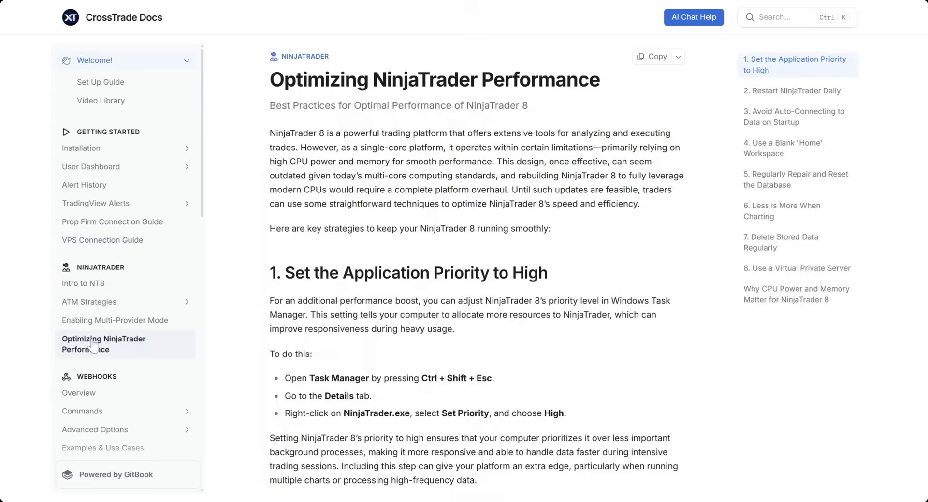
Read down the Optimizing NinjaTrader Performance article and follow its CrossTrade VPS link.
scroll(395, 189, "down", 6)
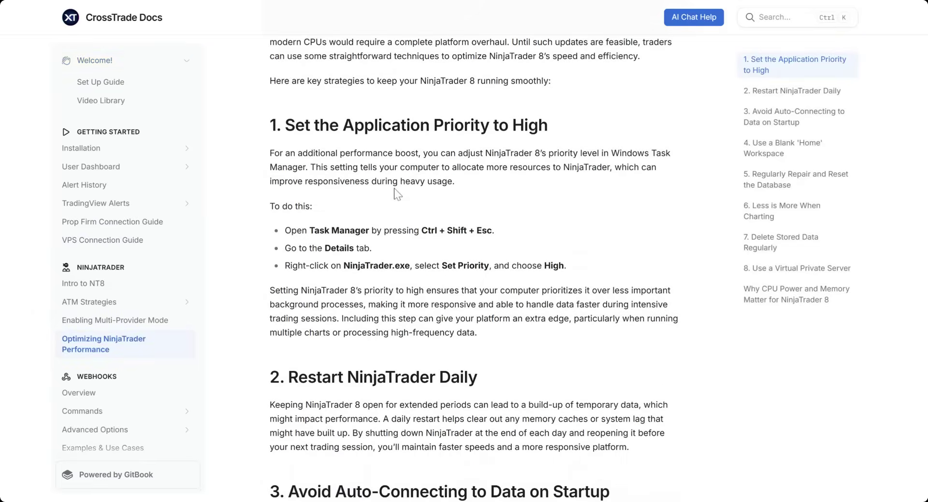
scroll(394, 189, "down", 11)
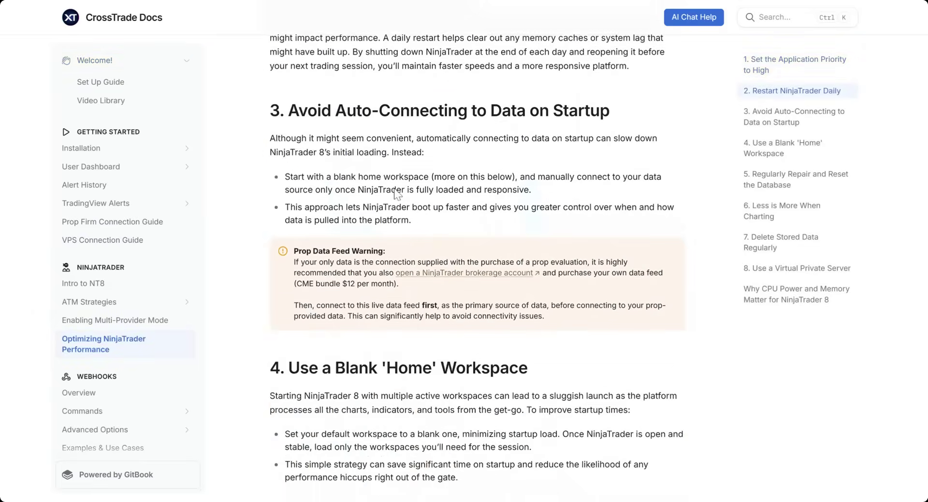
scroll(394, 188, "down", 10)
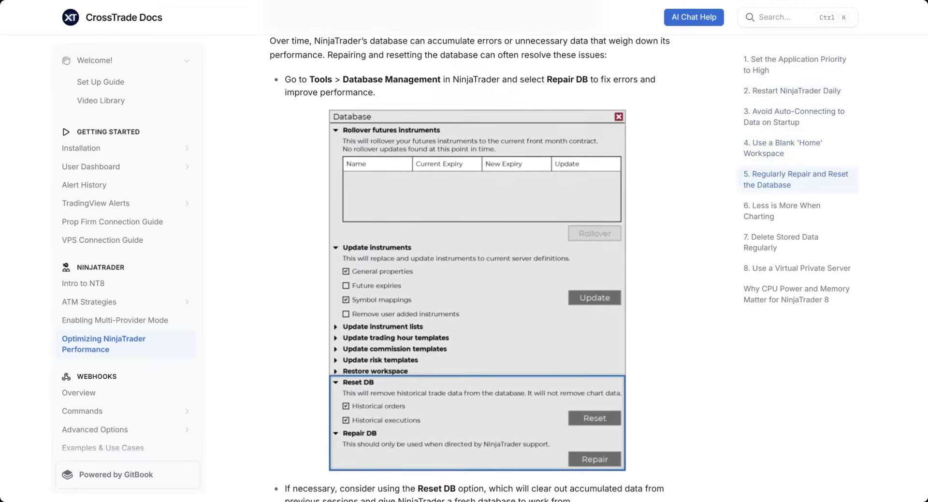
scroll(395, 189, "down", 9)
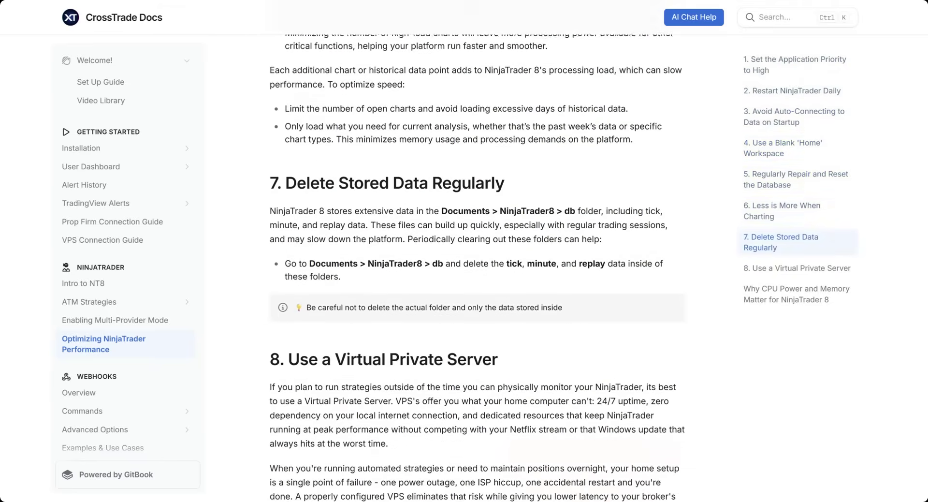
scroll(394, 188, "down", 1)
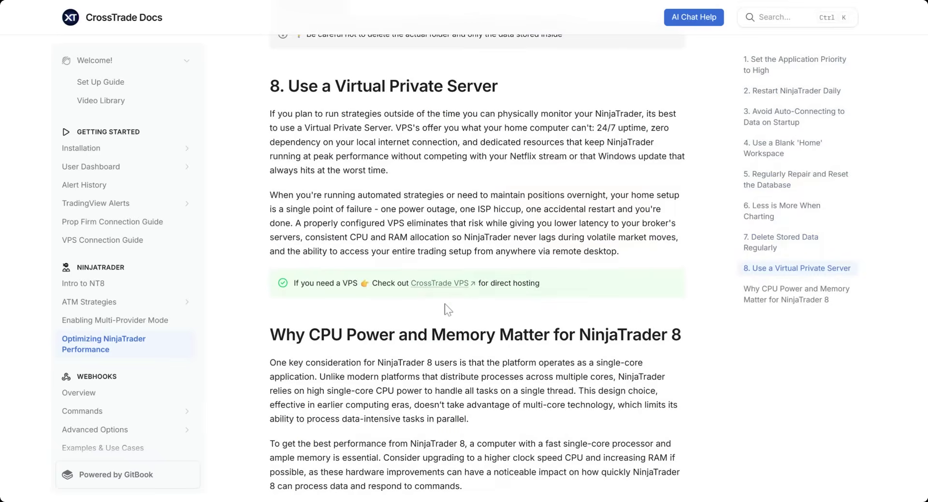
left_click(442, 287)
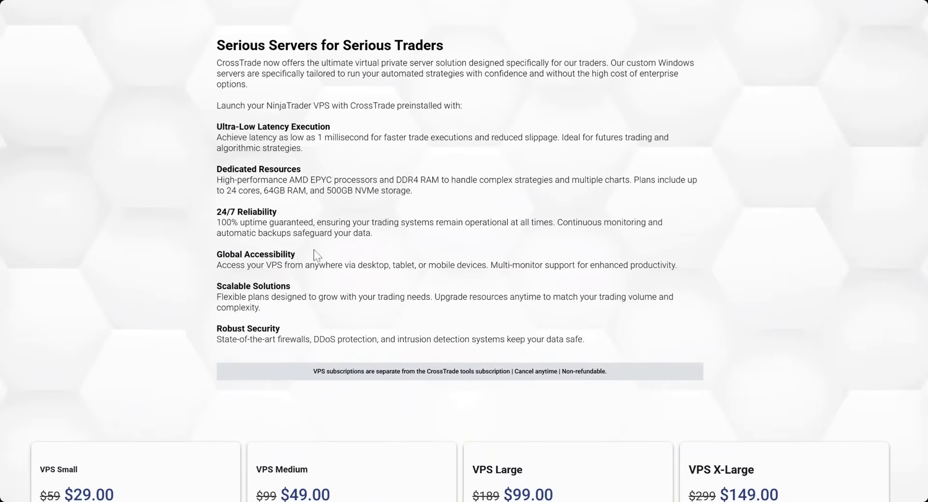
scroll(314, 250, "down", 3)
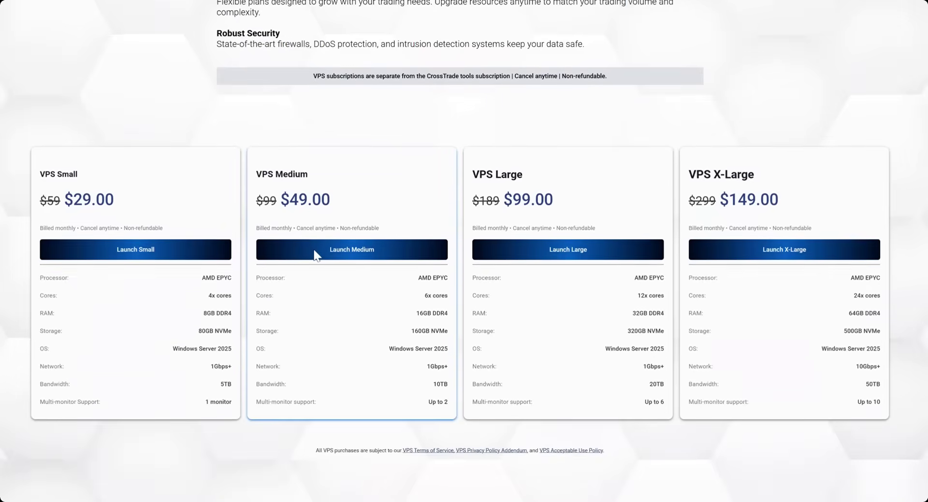
Scroll down to the VPS plan cards priced $29.00 to $149.00, then back up.
scroll(314, 250, "up", 10)
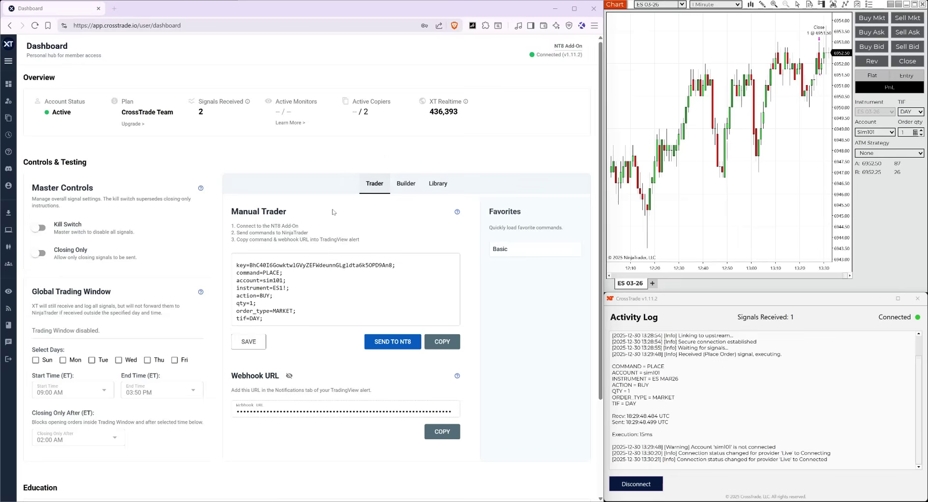
Send the Manual Trader's 1-contract ES1! market buy for sim101 to NT8.
left_click(247, 268)
left_click(382, 347)
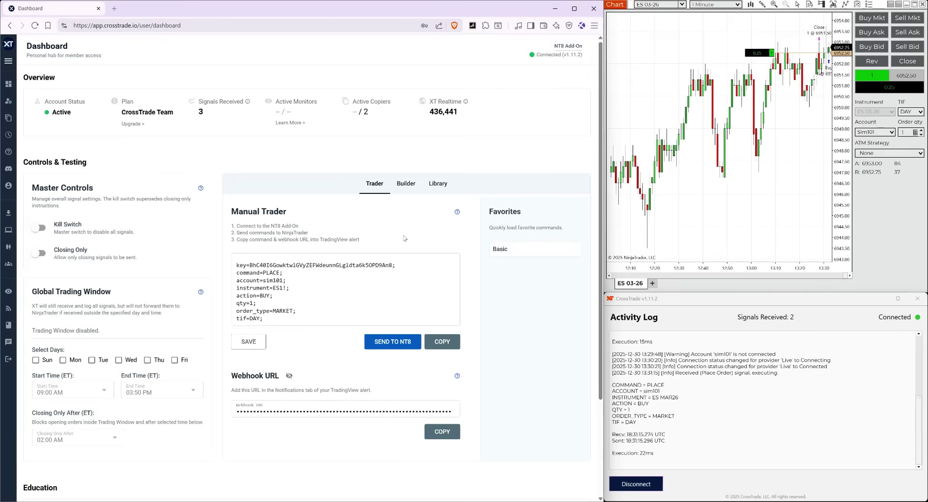
Browse the Builder and Library tabs, then return to the Manual Trader.
left_click(406, 183)
scroll(392, 237, "down", 2)
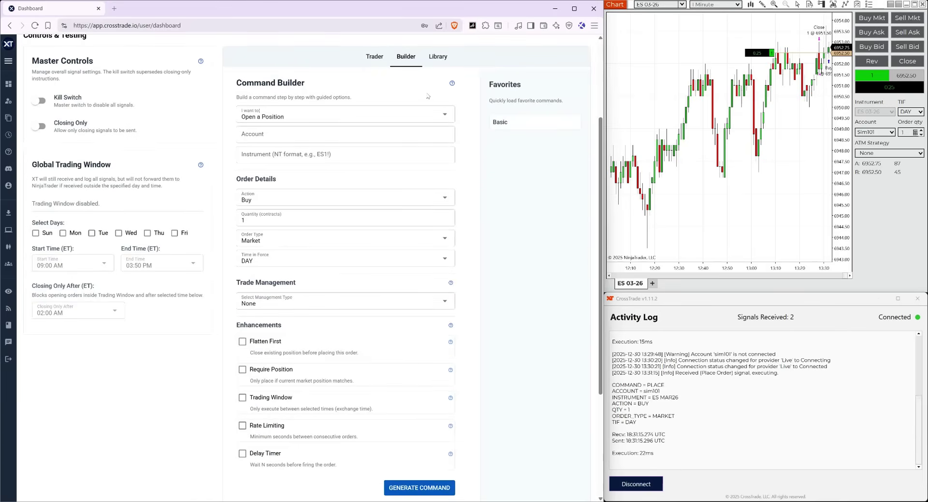
left_click(437, 75)
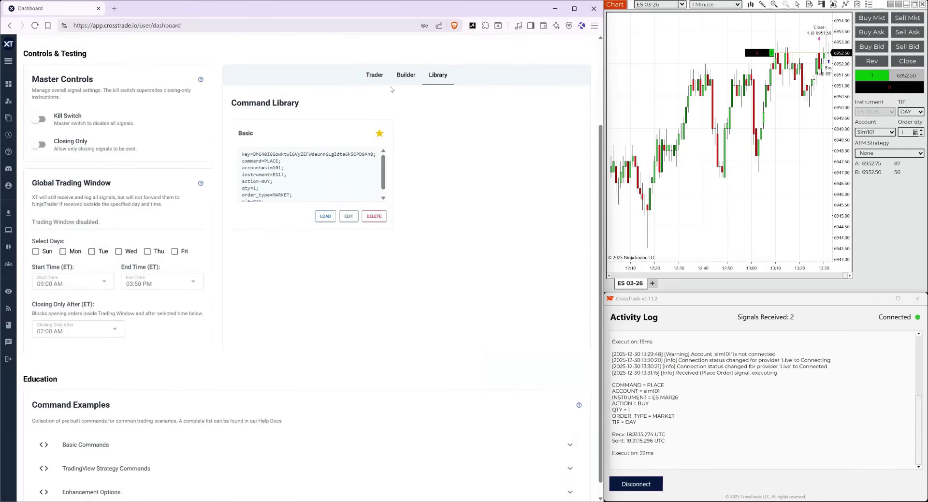
scroll(367, 164, "up", 2)
left_click(378, 164)
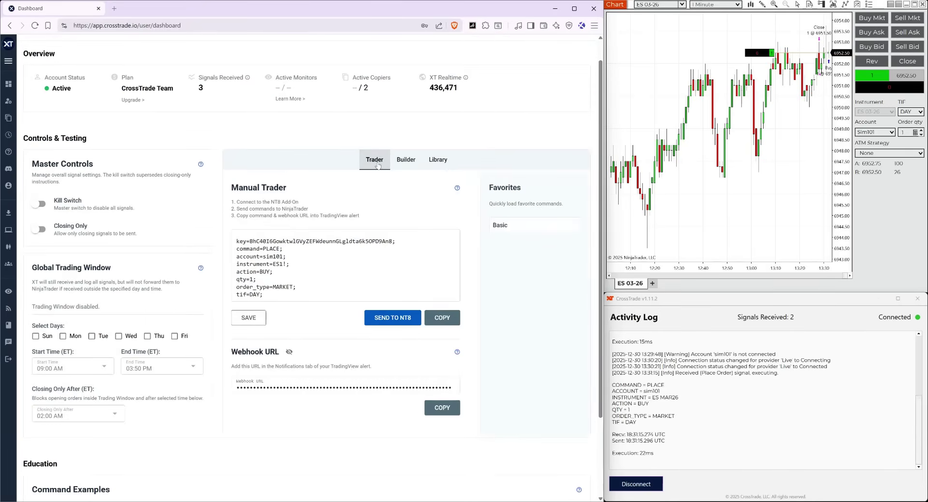
scroll(378, 164, "down", 2)
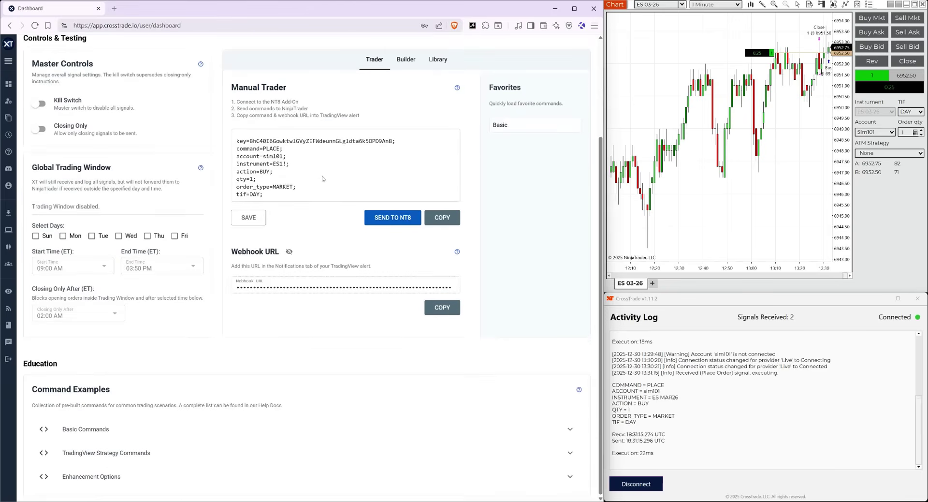
Expand and review the Basic, TradingView Strategy and Enhancement Options command examples.
left_click(118, 428)
scroll(116, 445, "down", 4)
scroll(116, 452, "down", 2)
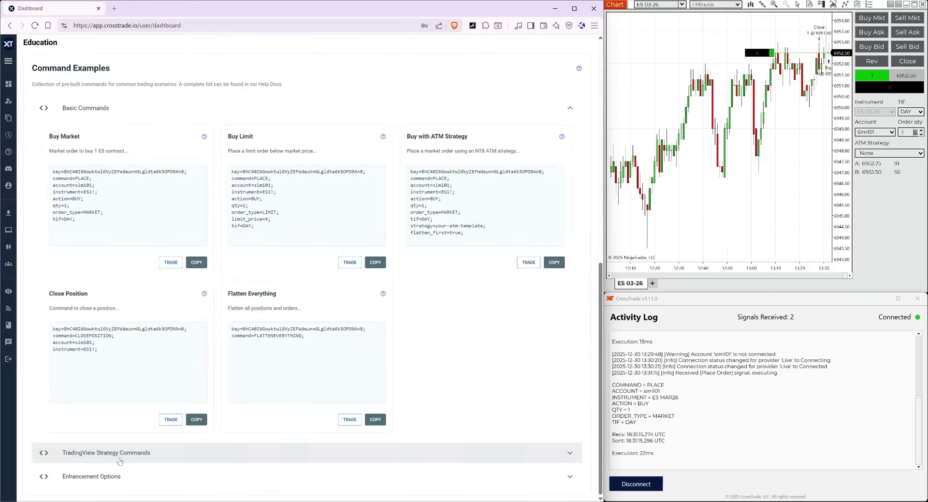
left_click(121, 457)
scroll(157, 389, "down", 3)
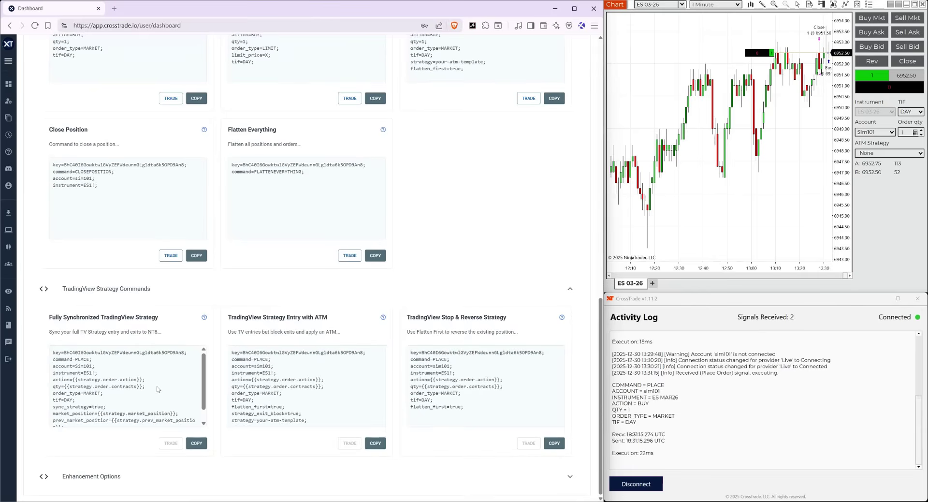
left_click(100, 478)
scroll(143, 402, "down", 5)
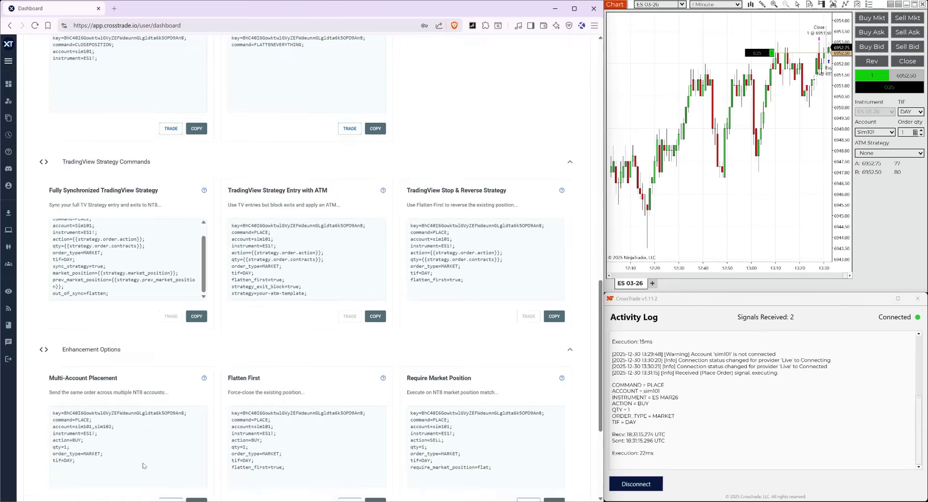
scroll(144, 455, "down", 5)
scroll(155, 448, "up", 8)
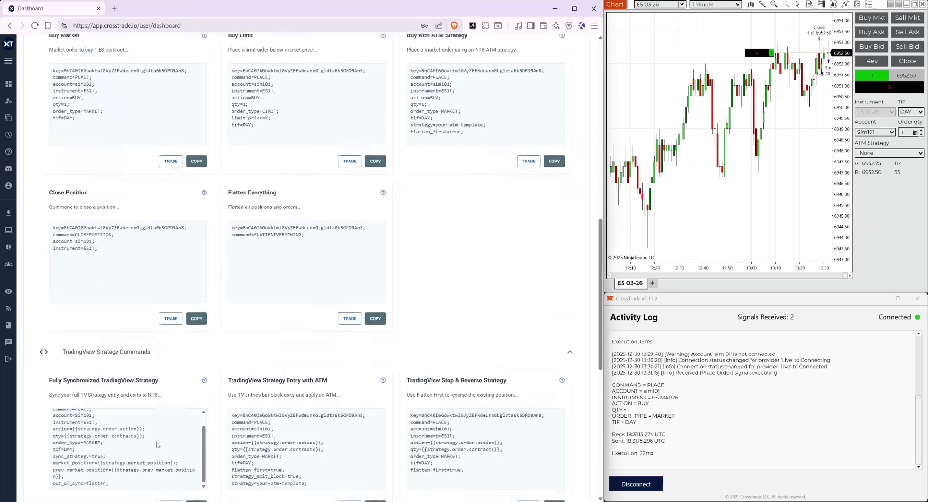
scroll(156, 445, "up", 3)
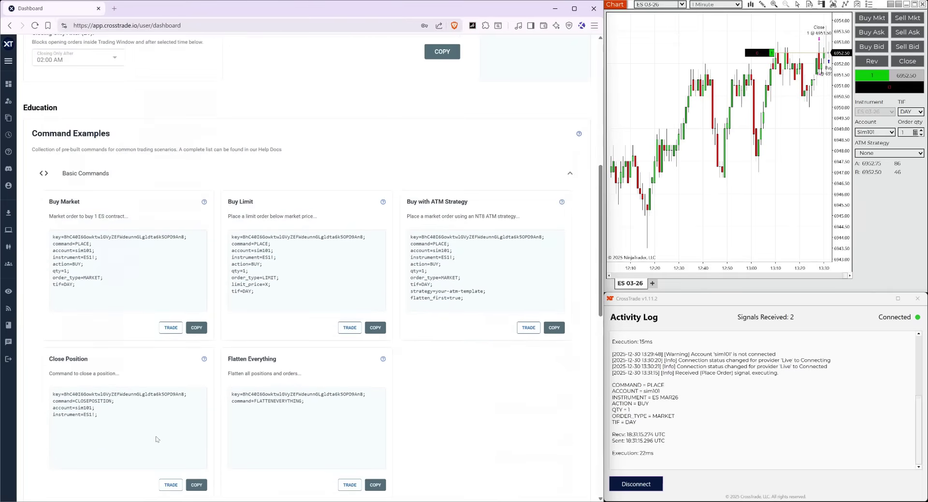
scroll(169, 367, "down", 3)
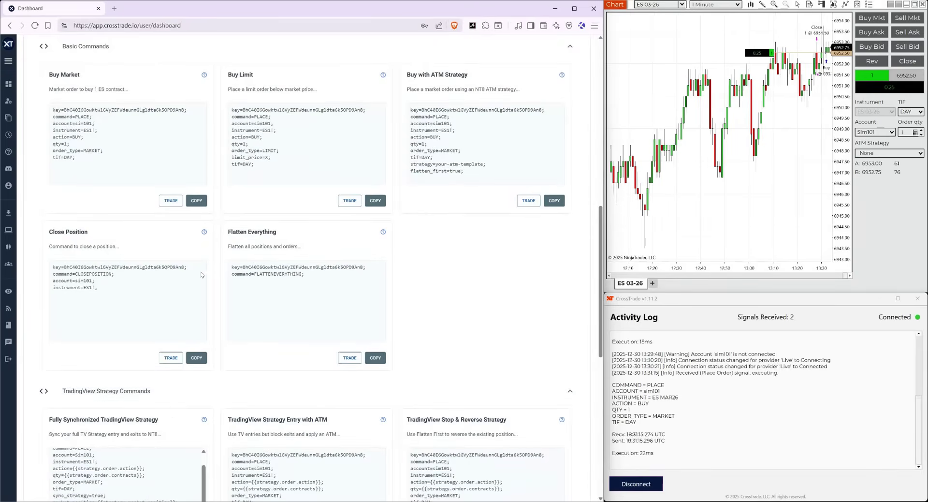
Send the Close Position command for sim101 ES1! to NT8, then copy the buy command.
left_click(169, 359)
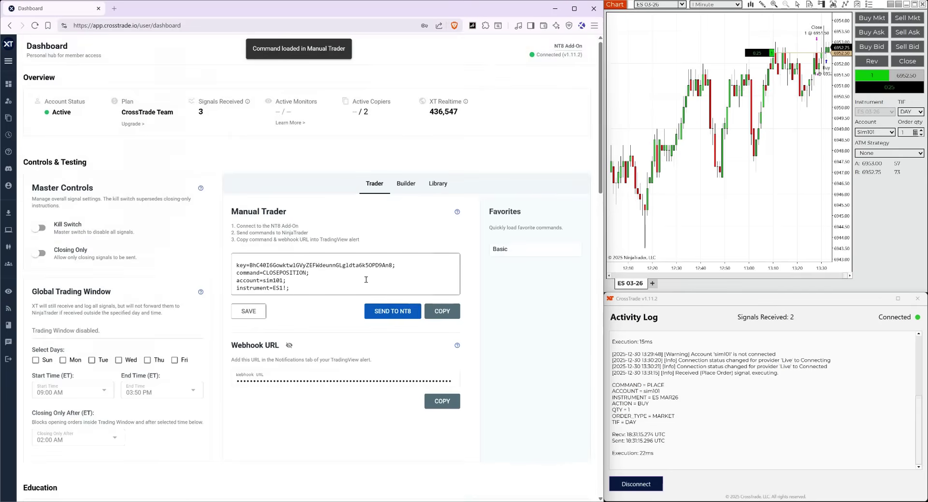
left_click(390, 313)
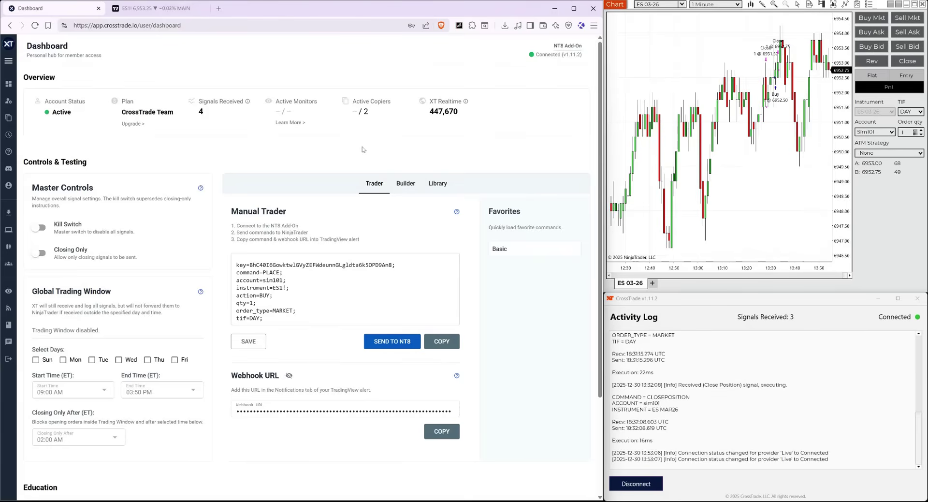
left_click(441, 342)
On the ES1! chart, create an alert with condition Price Greater Than 1.00.
left_click(151, 10)
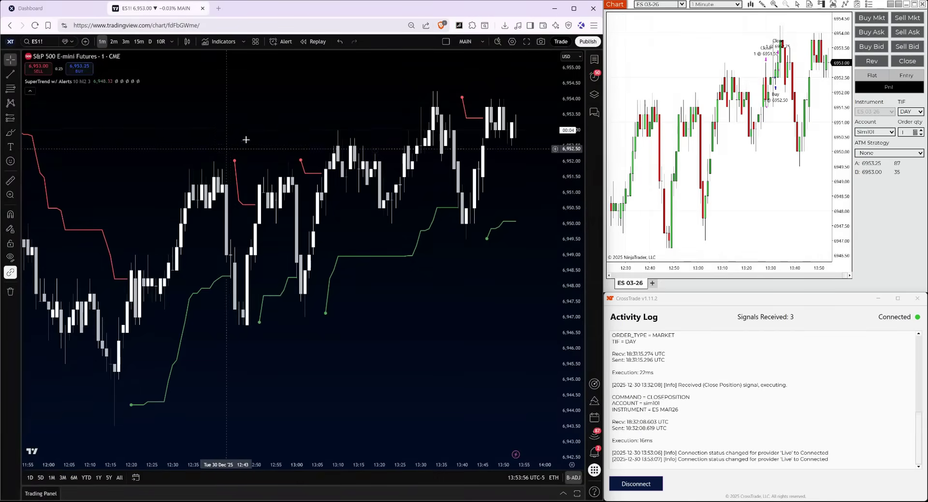
left_click(284, 43)
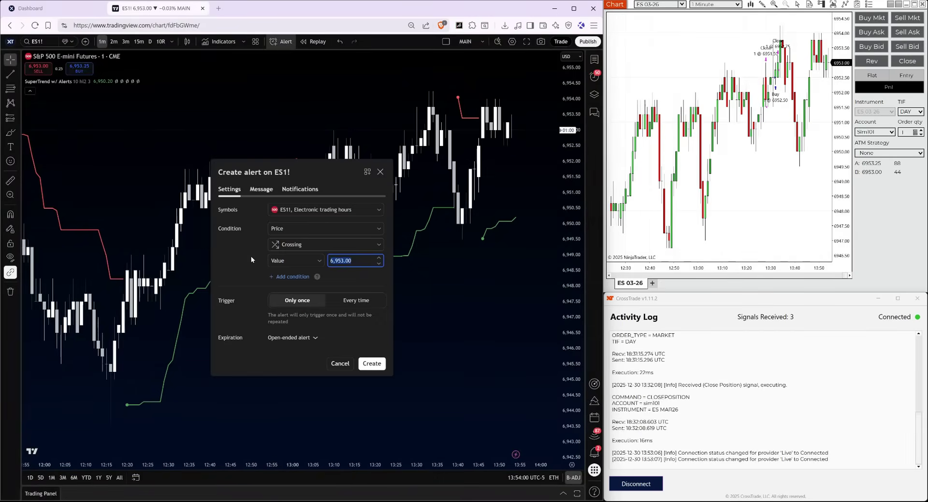
left_click(296, 244)
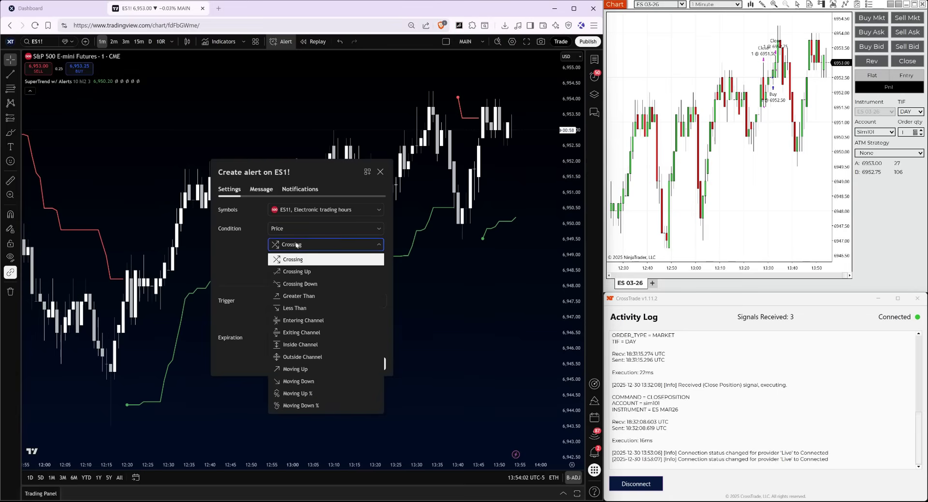
left_click(300, 296)
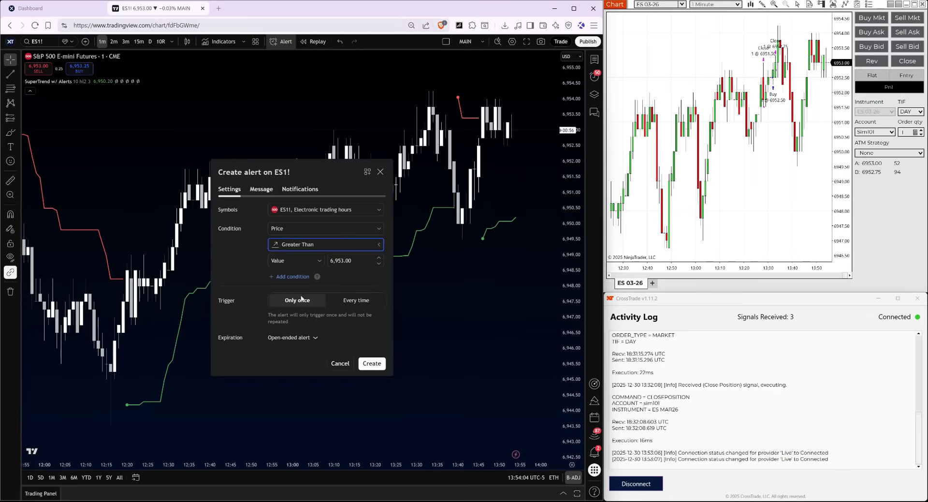
left_click(358, 259)
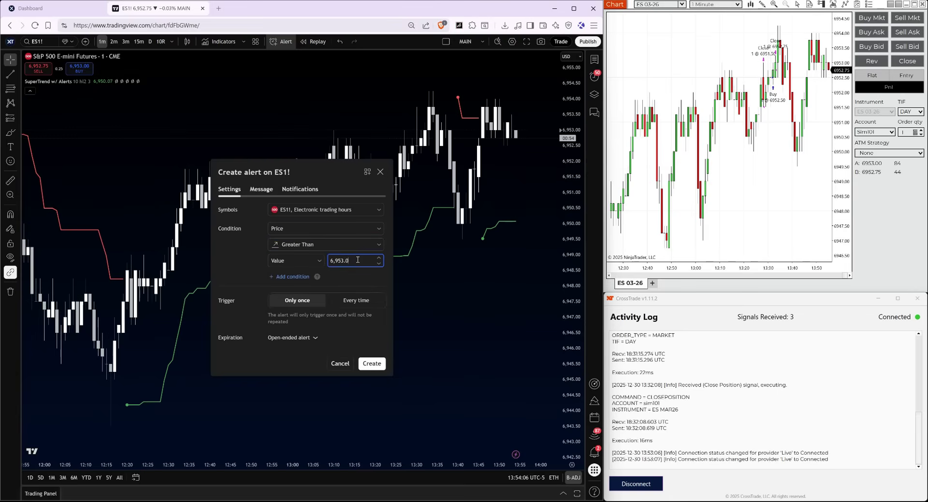
key("BackSpace")
key("BackSpace")
key("BackSpace")
key("BackSpace")
key("BackSpace")
key("BackSpace")
key("BackSpace")
type("1")
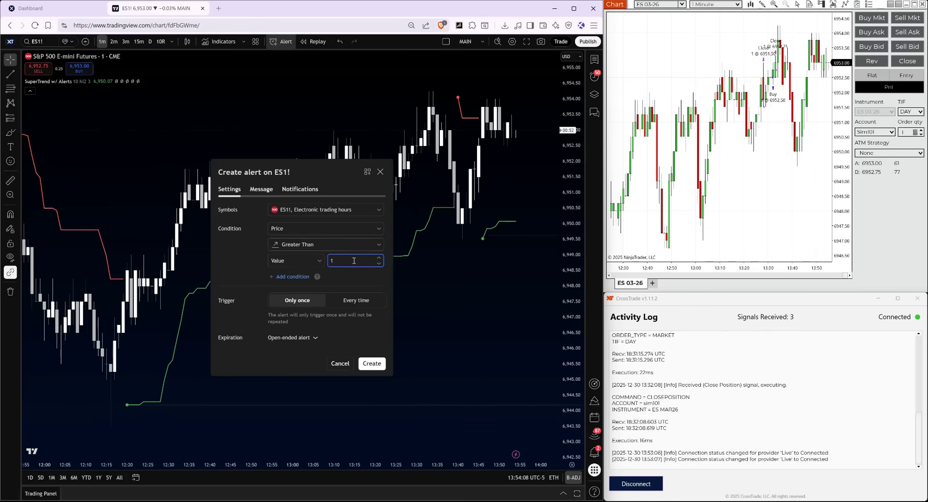
left_click(345, 277)
Replace the default alert message with the pasted CrossTrade 1-contract ES1! sim101 buy command.
left_click(261, 189)
triple_click(223, 247)
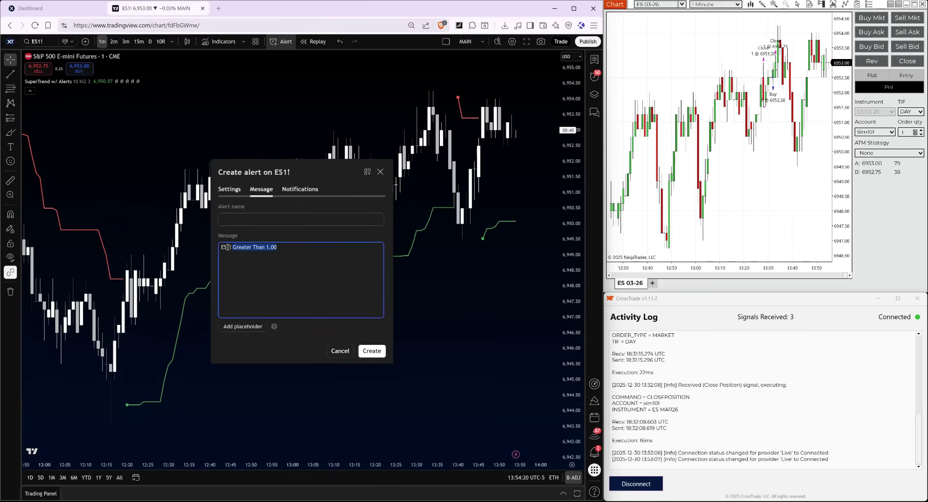
key("BackSpace")
right_click(260, 254)
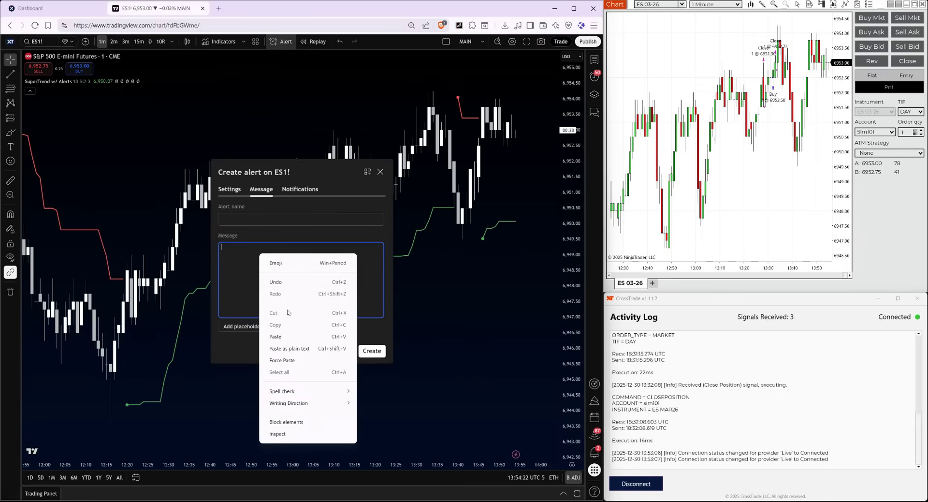
left_click(286, 336)
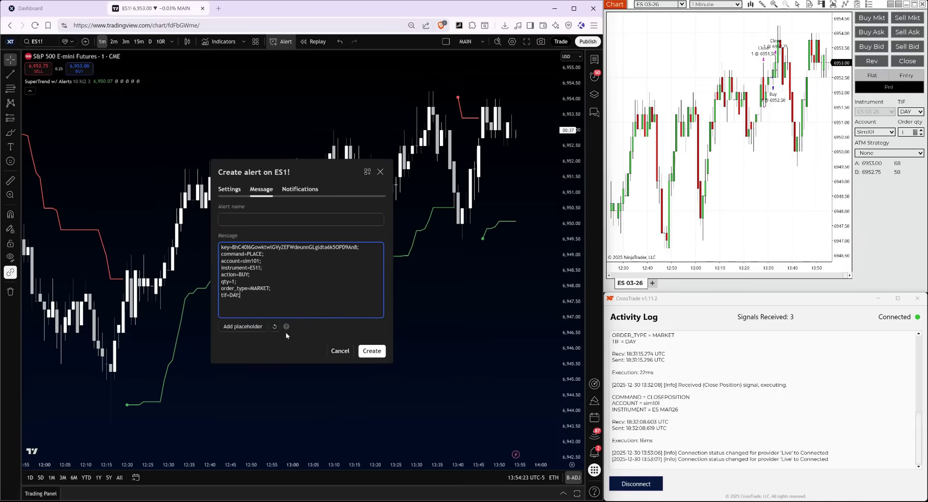
Try SuperTrend w/ Alerts as the condition source, then switch it back to Price.
left_click(230, 190)
left_click(291, 232)
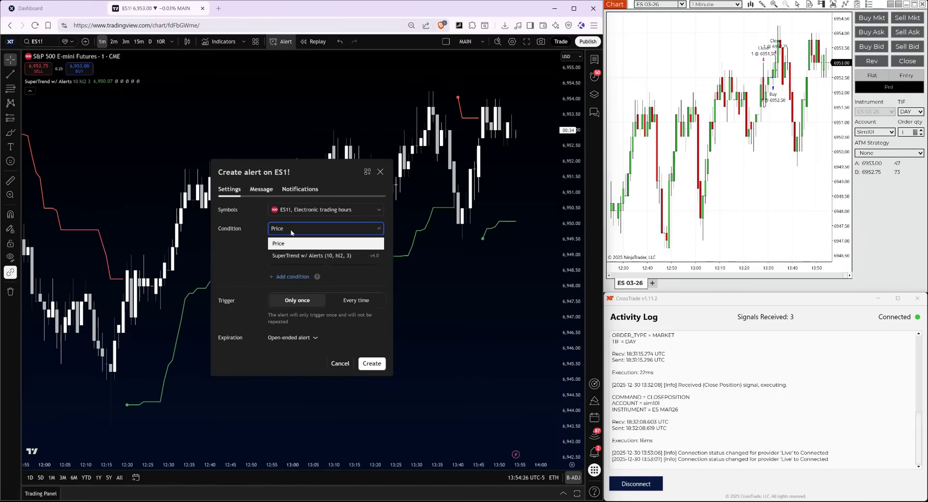
left_click(293, 259)
left_click(292, 246)
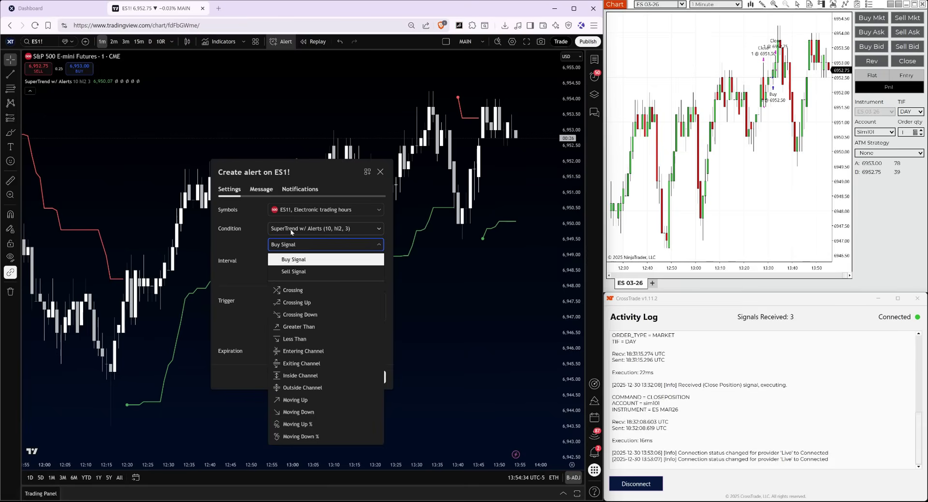
left_click(291, 244)
left_click(291, 231)
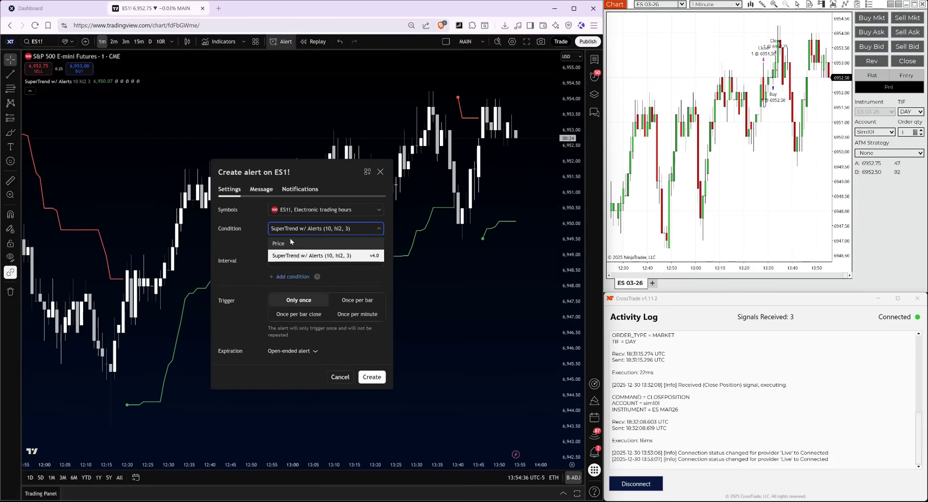
left_click(291, 245)
left_click(290, 245)
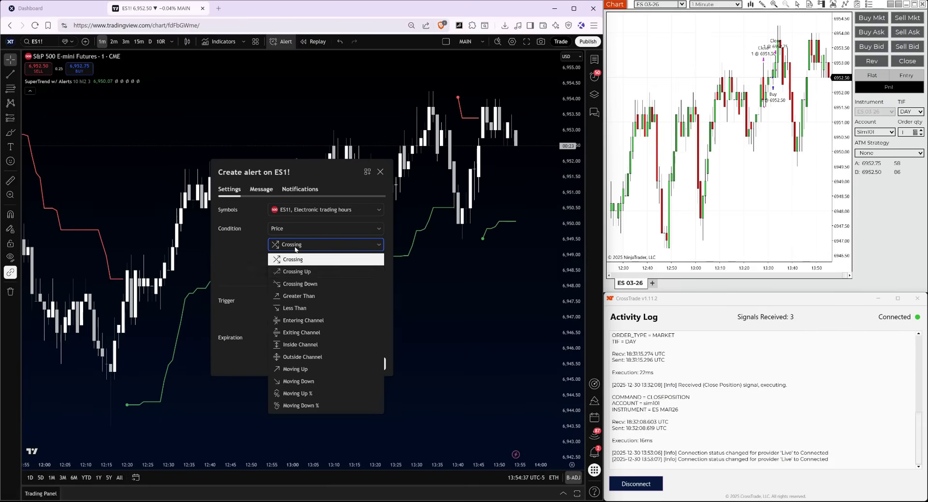
Set the ES1! alert to trigger on Greater Than and enable Webhook URL notification.
left_click(293, 290)
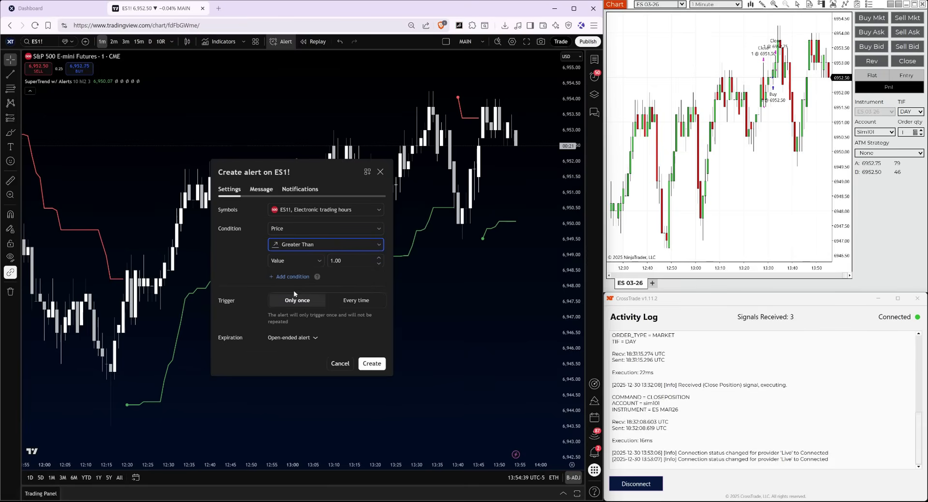
left_click(290, 191)
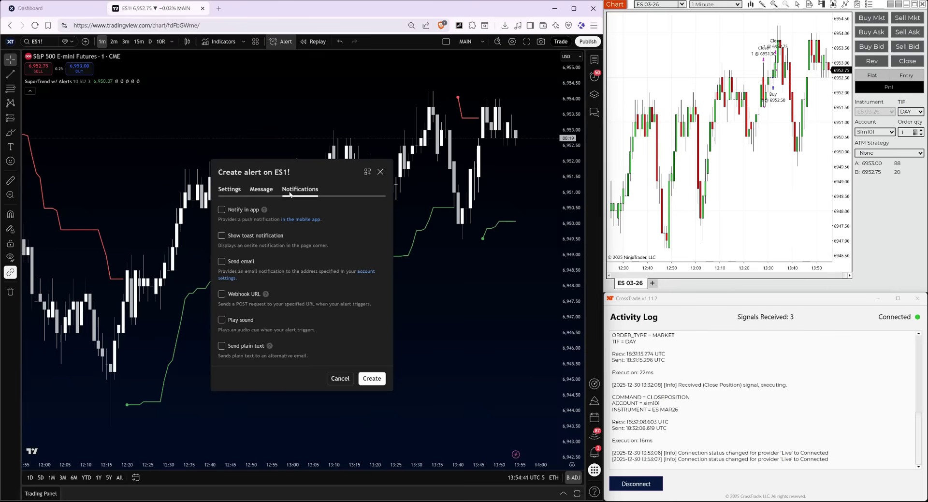
left_click(222, 294)
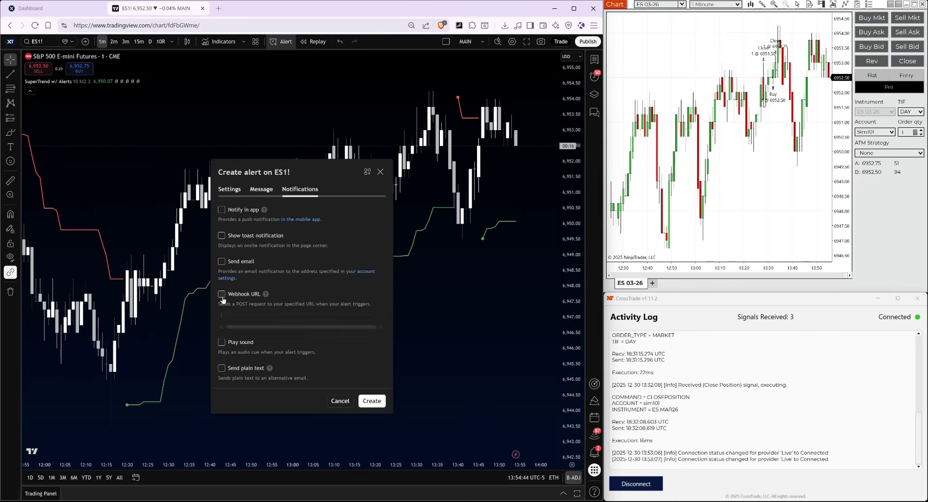
Paste the CrossTrade dashboard's webhook URL into the alert's Webhook URL field.
left_click(53, 8)
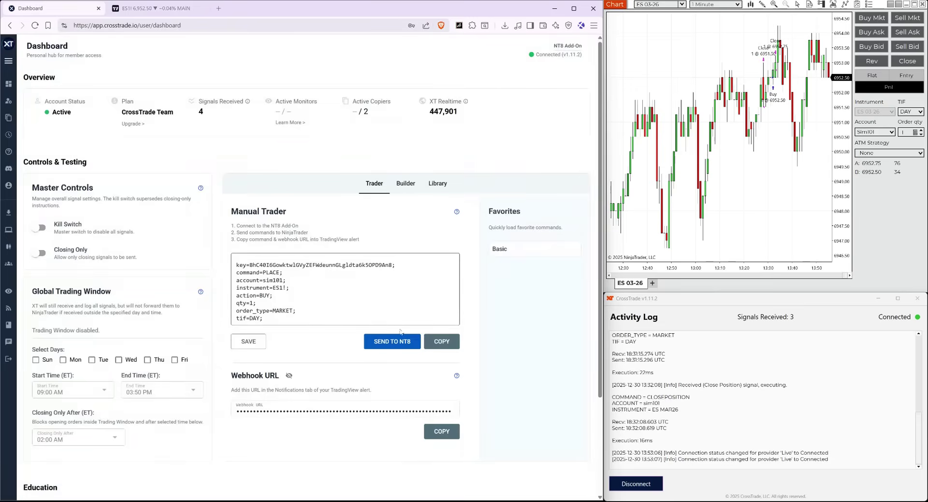
left_click(441, 431)
left_click(175, 11)
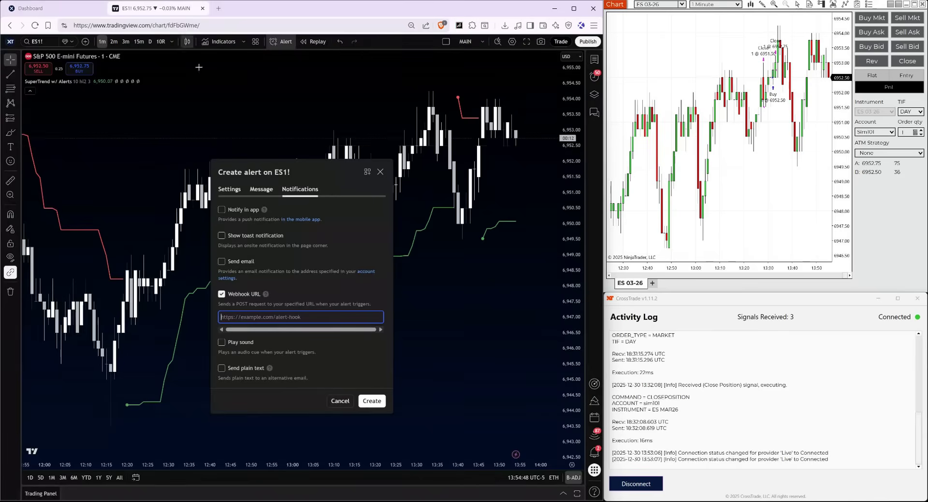
right_click(265, 317)
left_click(281, 210)
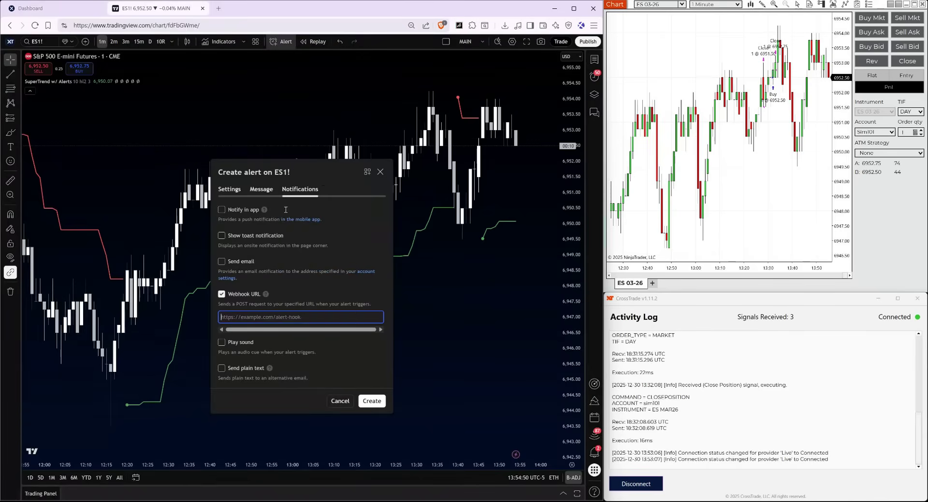
Review the alert message and condition settings, then create the alert.
left_click(260, 189)
left_click(226, 190)
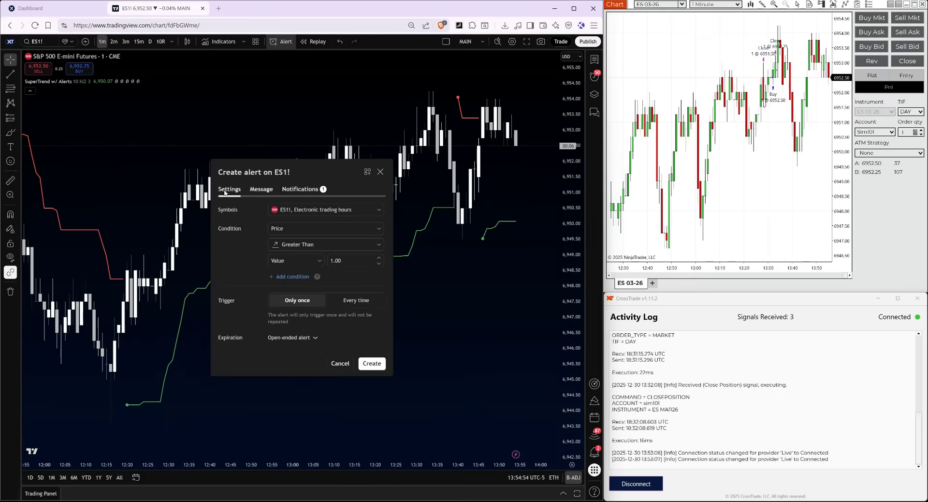
left_click(371, 364)
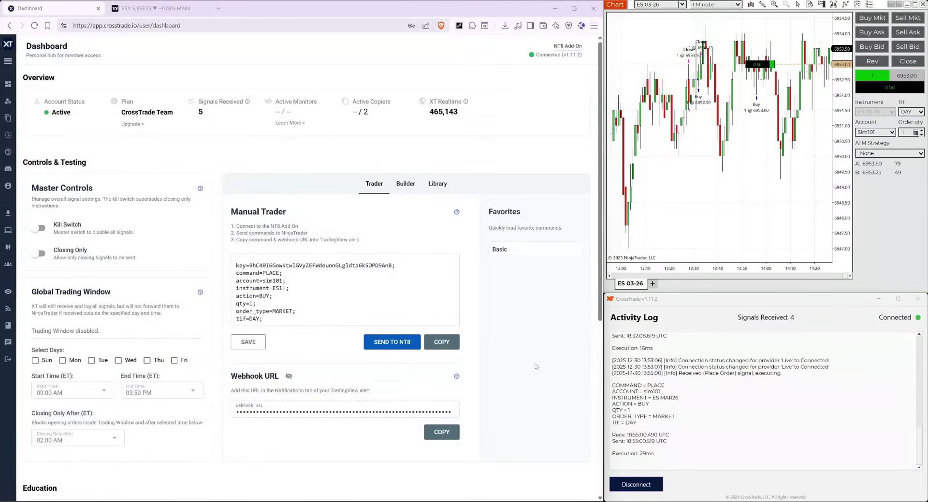
Scroll the dashboard down to the TradingView Strategy Commands examples under Command Examples.
scroll(501, 350, "down", 2)
scroll(501, 349, "down", 4)
scroll(501, 349, "down", 1)
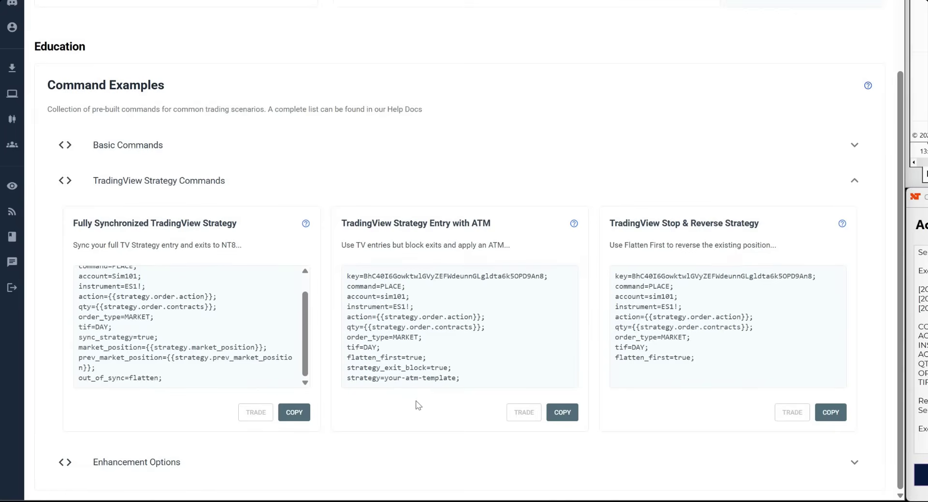
left_click_drag(427, 357, 342, 362)
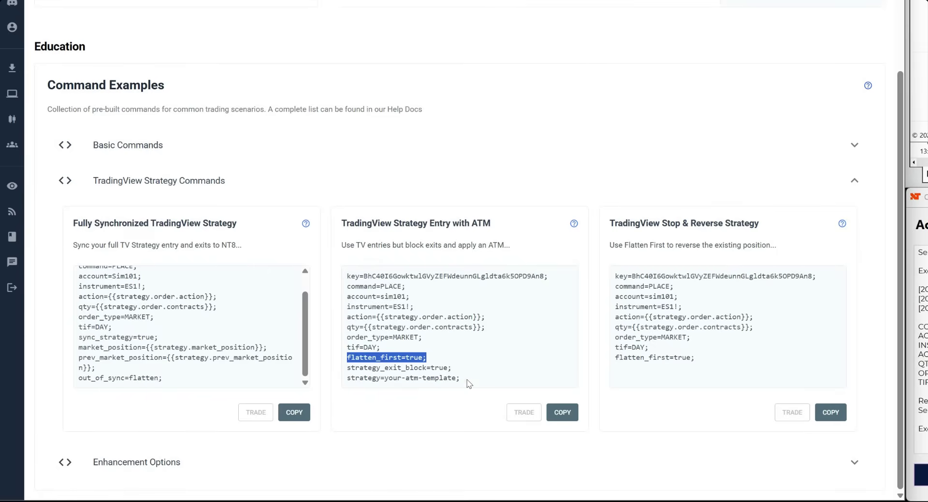
left_click_drag(467, 384, 338, 382)
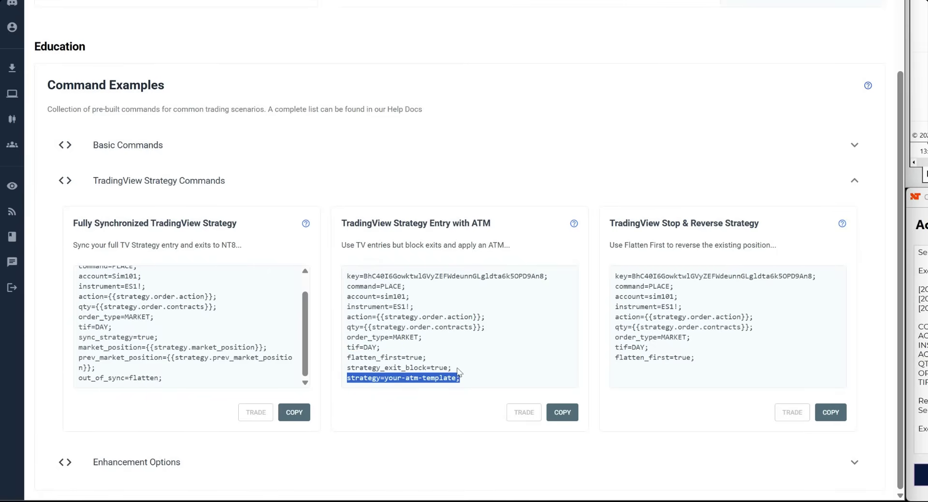
left_click_drag(455, 368, 345, 370)
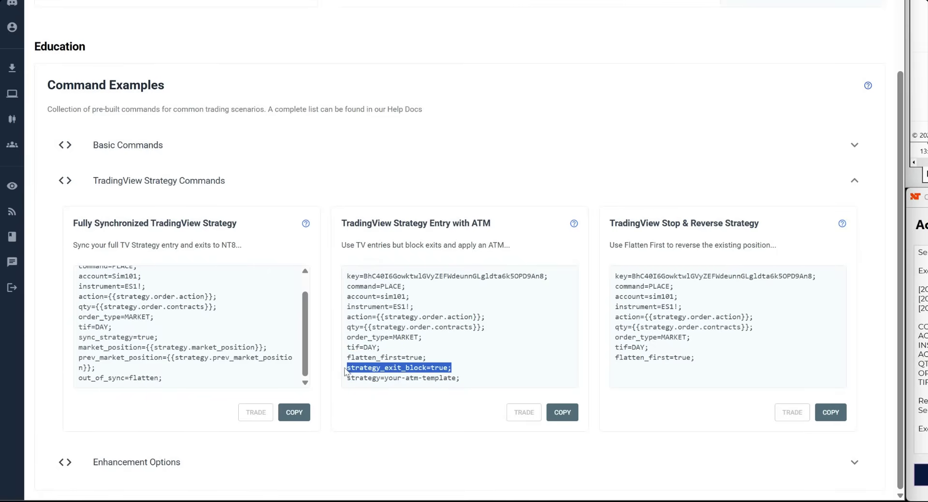
left_click(374, 421)
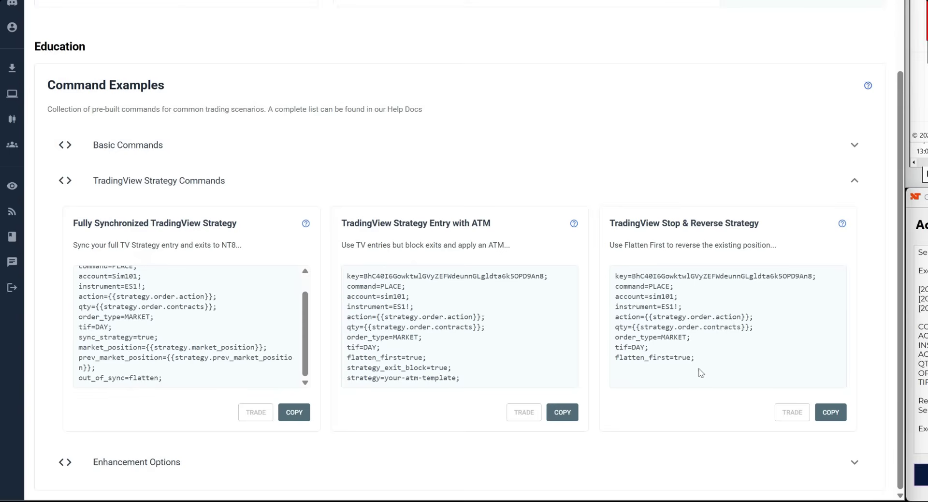
left_click_drag(704, 359, 613, 358)
left_click(627, 376)
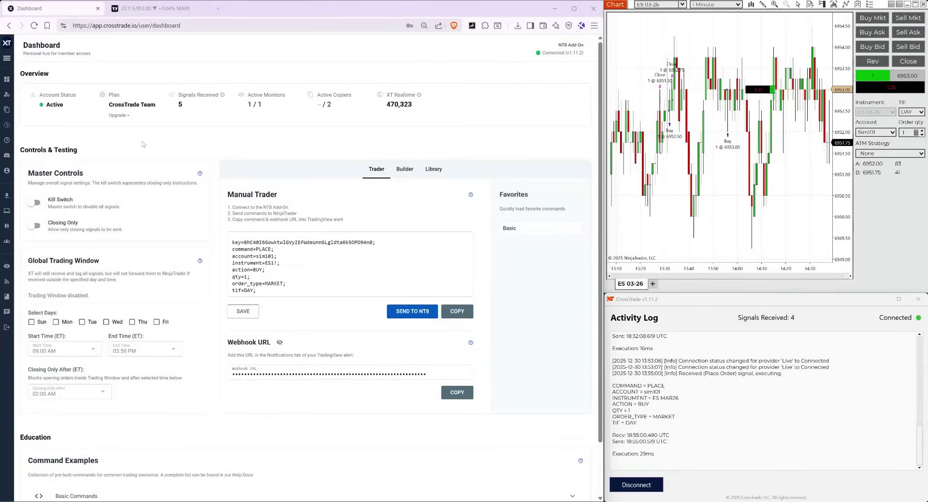
Open the Sim101 account monitor editor from the Account Management page.
left_click(7, 94)
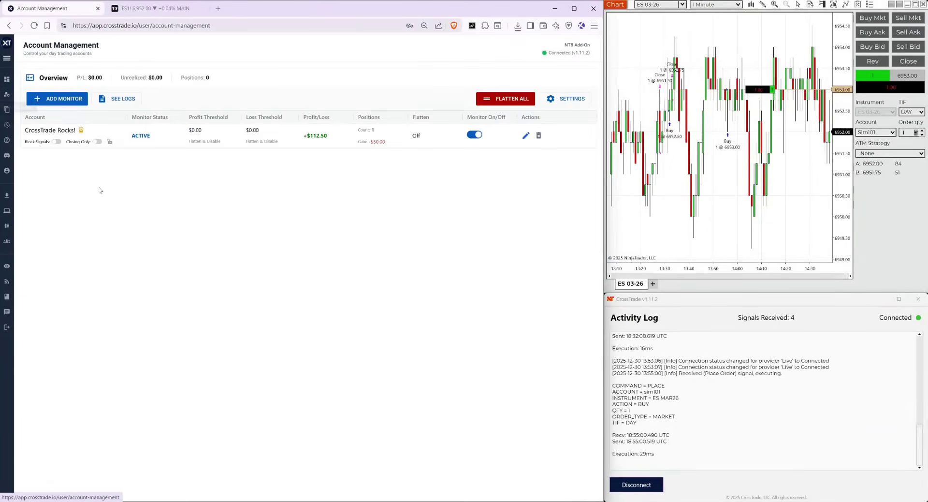
left_click(526, 138)
scroll(293, 166, "down", 3)
scroll(293, 165, "down", 10)
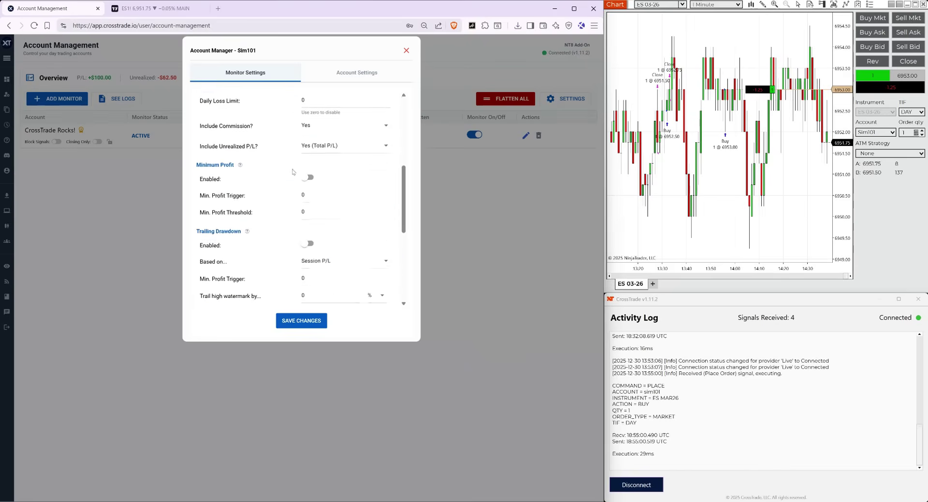
Save the Sim101 account-level monitor settings and glance at the account overview.
left_click(344, 73)
left_click(297, 317)
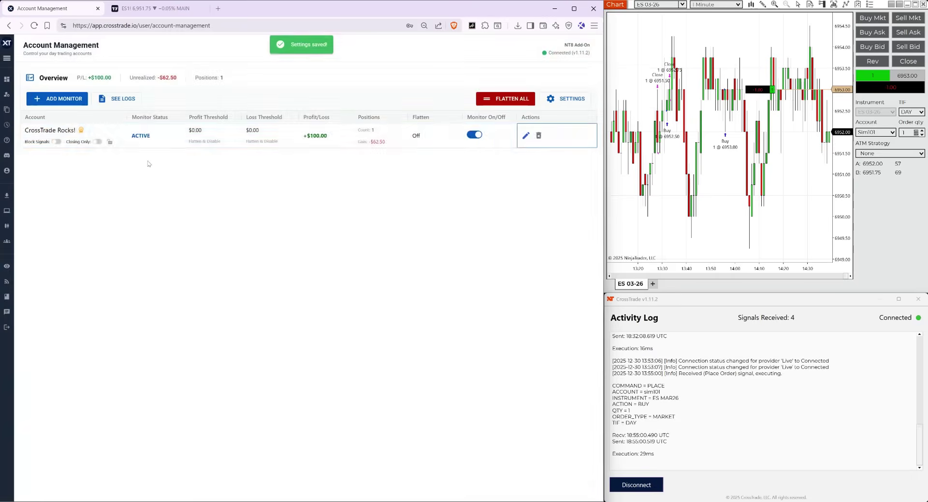
left_click(154, 136)
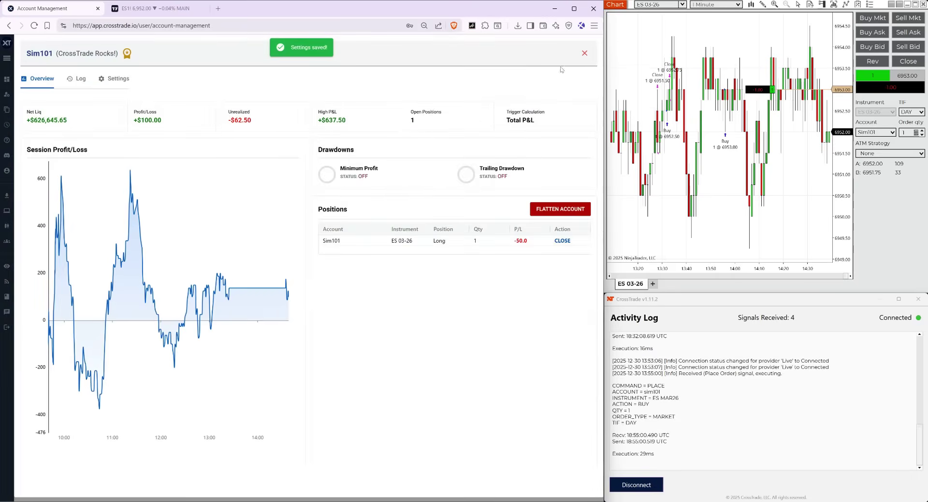
left_click(584, 53)
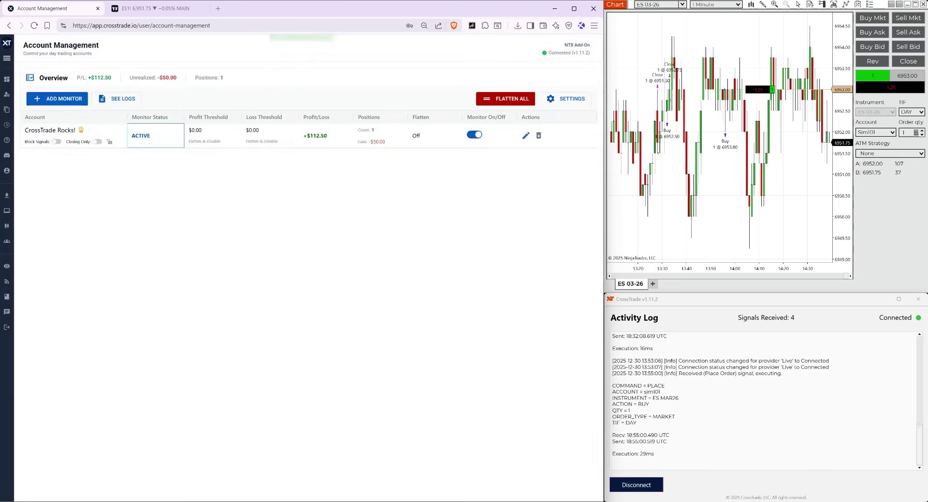